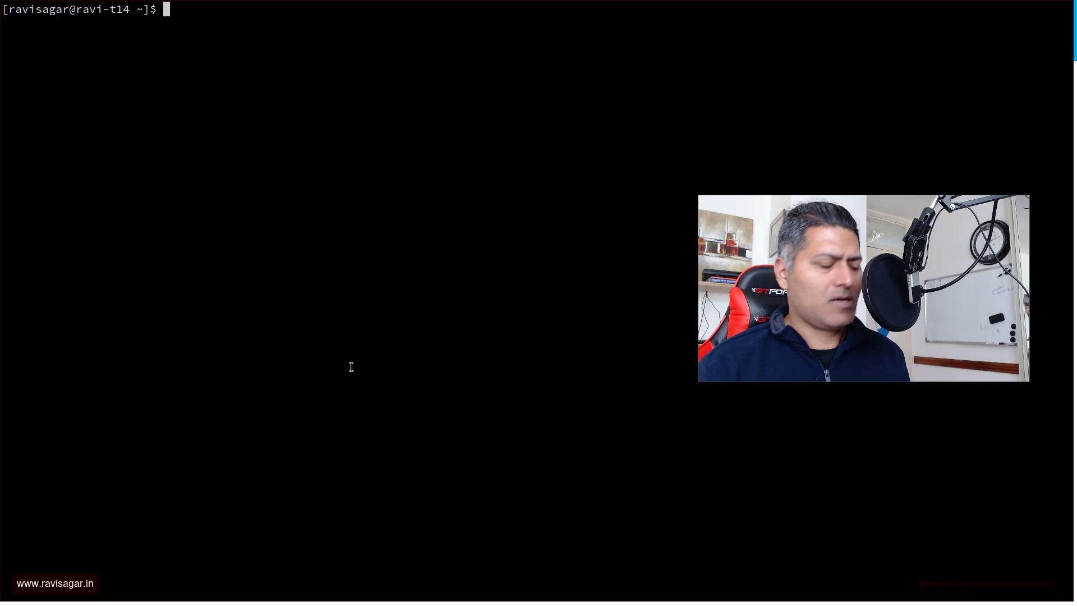
pyautogui.write('zath')
# Launch zathura on myfiles/books/jira-fundamentals.pdf, using Tab completion for the path
pyautogui.press('Tab')
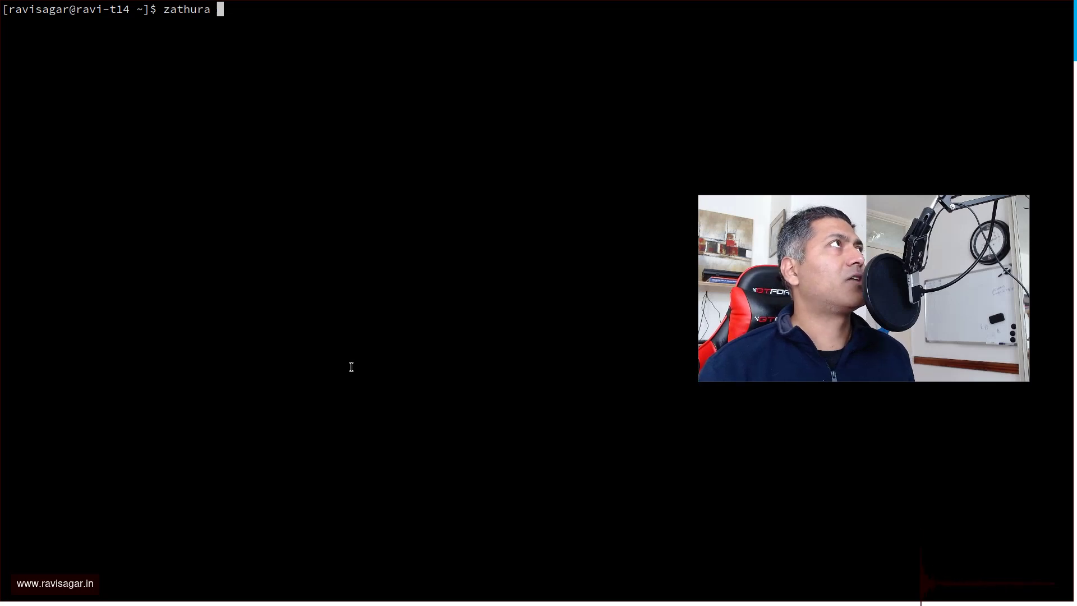
pyautogui.write('my')
pyautogui.press('Tab')
pyautogui.write('bo')
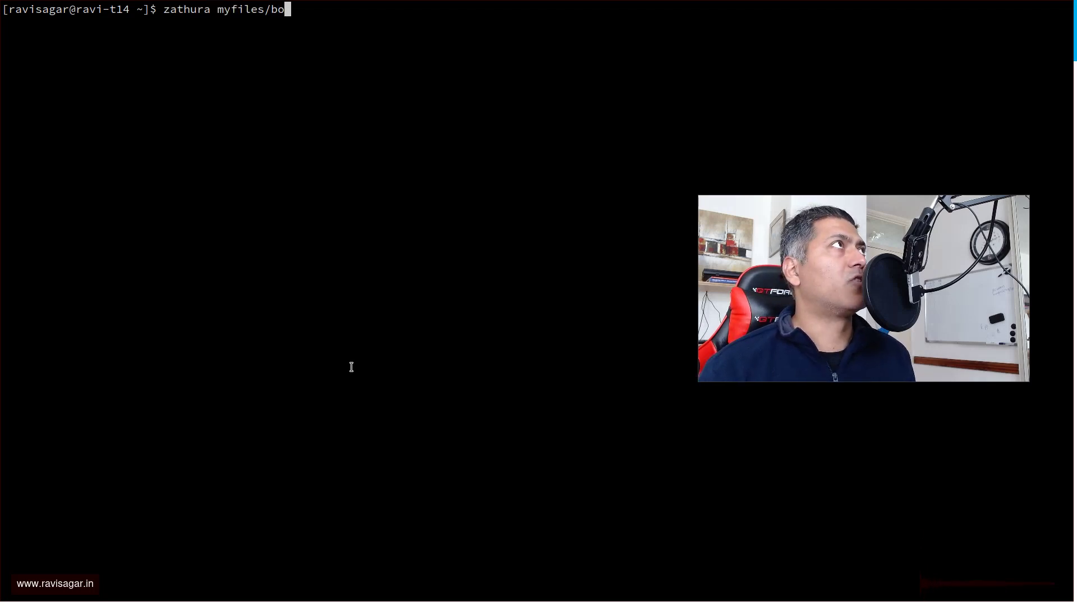
pyautogui.write('k')
pyautogui.press('BackSpace')
pyautogui.write('o')
pyautogui.press('Tab')
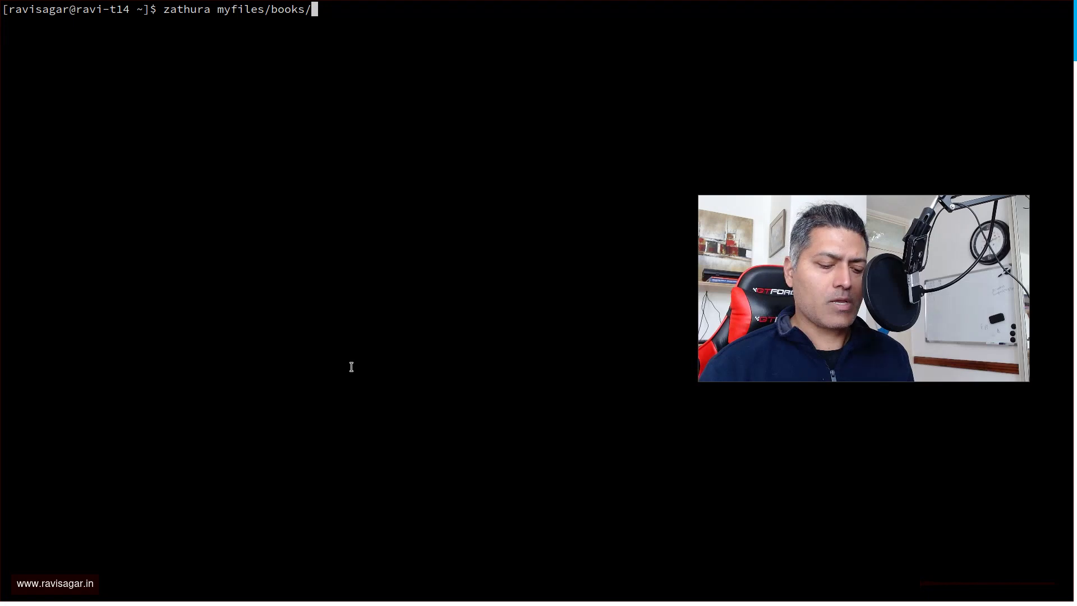
pyautogui.write('jira-f')
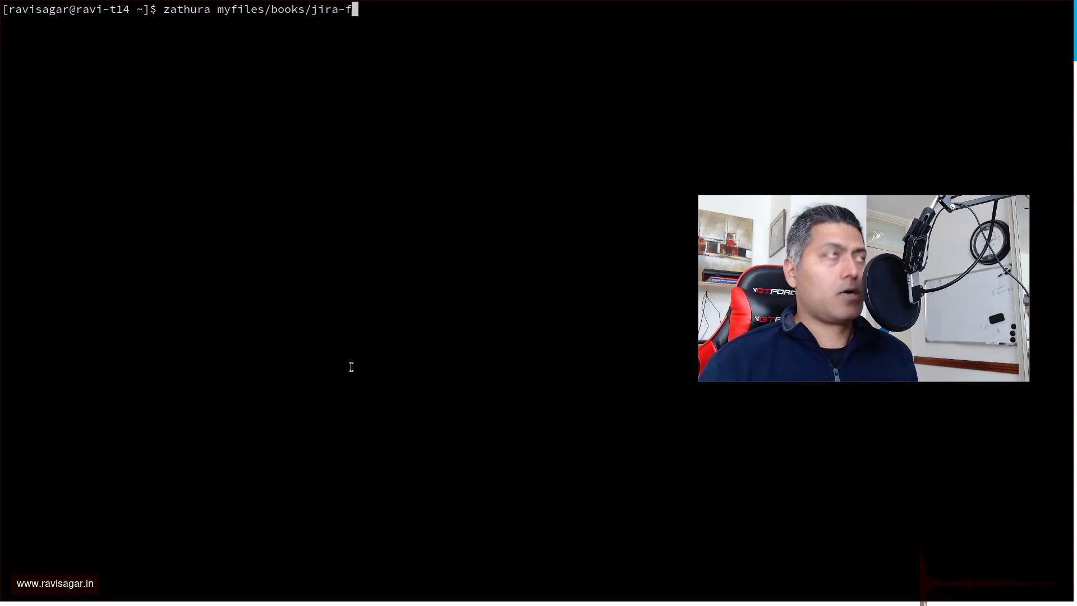
pyautogui.write('un')
pyautogui.press('Tab')
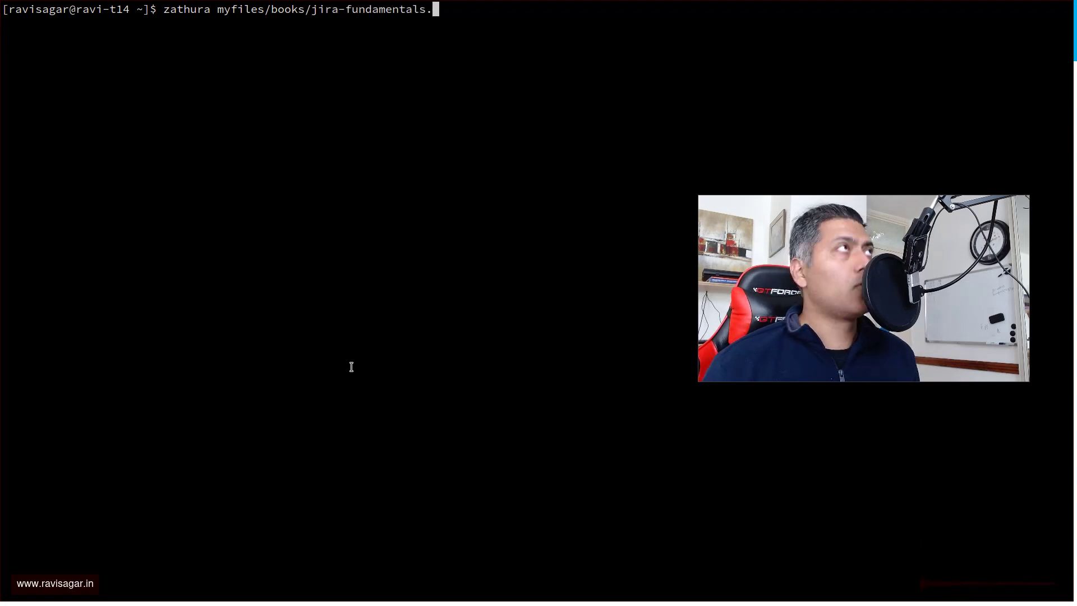
pyautogui.write('pdf')
pyautogui.press('Return')
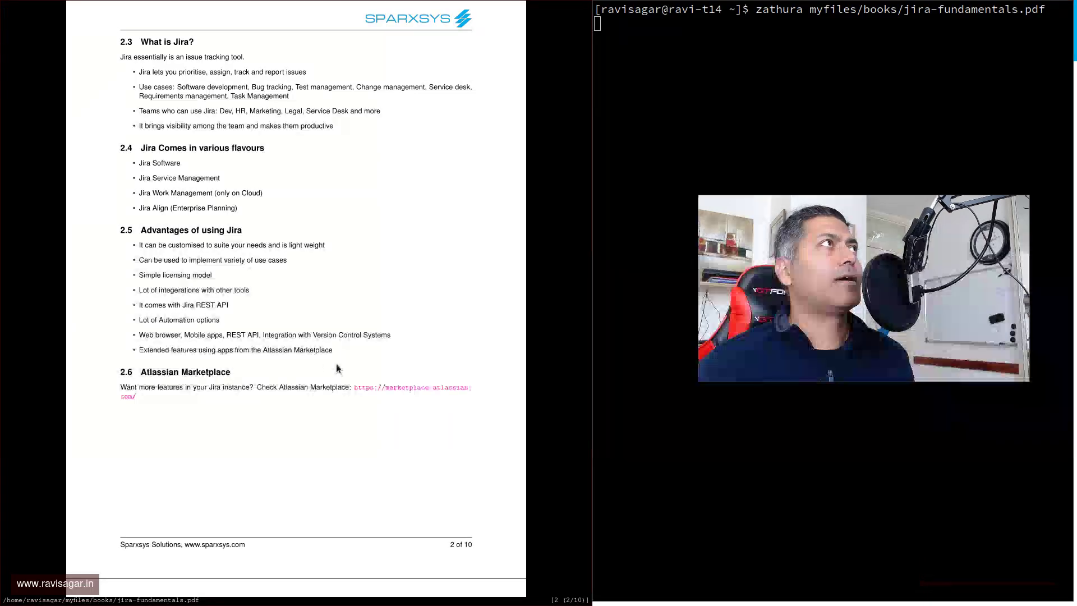
# Zoom the Jira book in slightly and jump to the top of page 1
pyautogui.press('+')
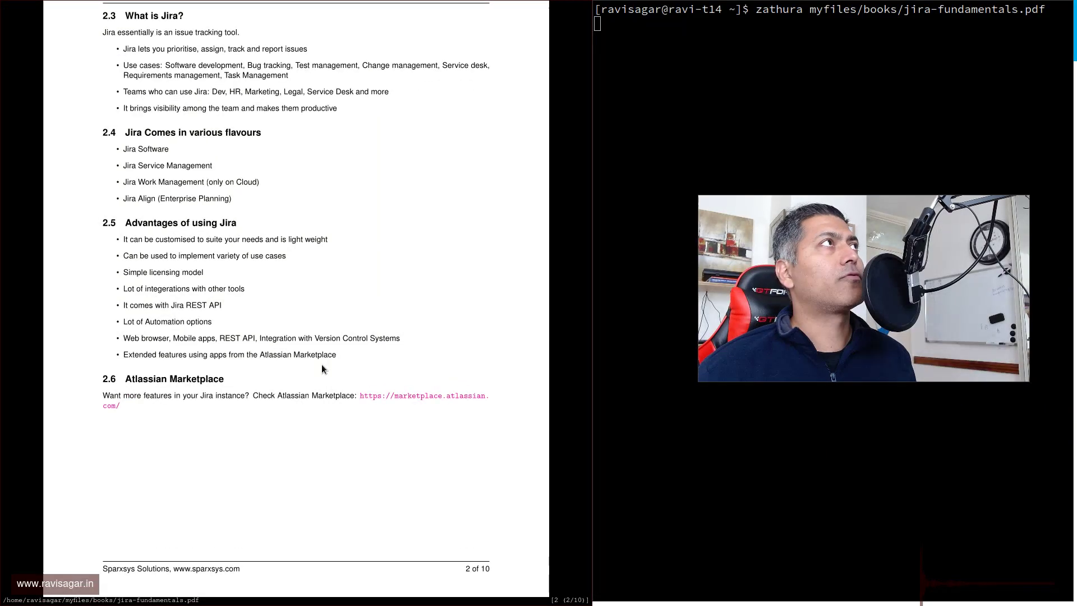
pyautogui.press('pageup')
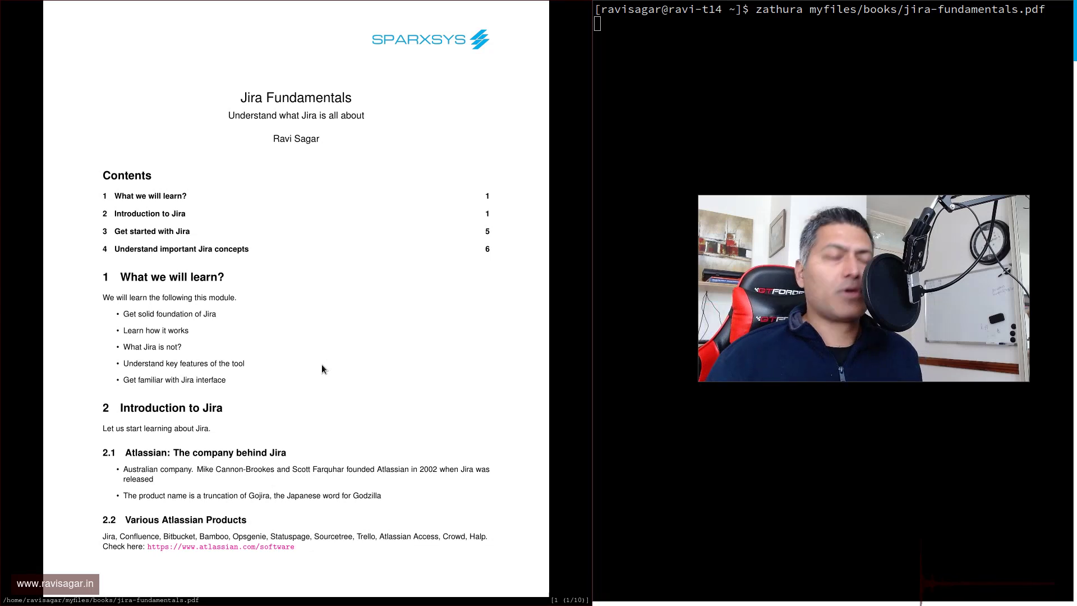
pyautogui.press('+')
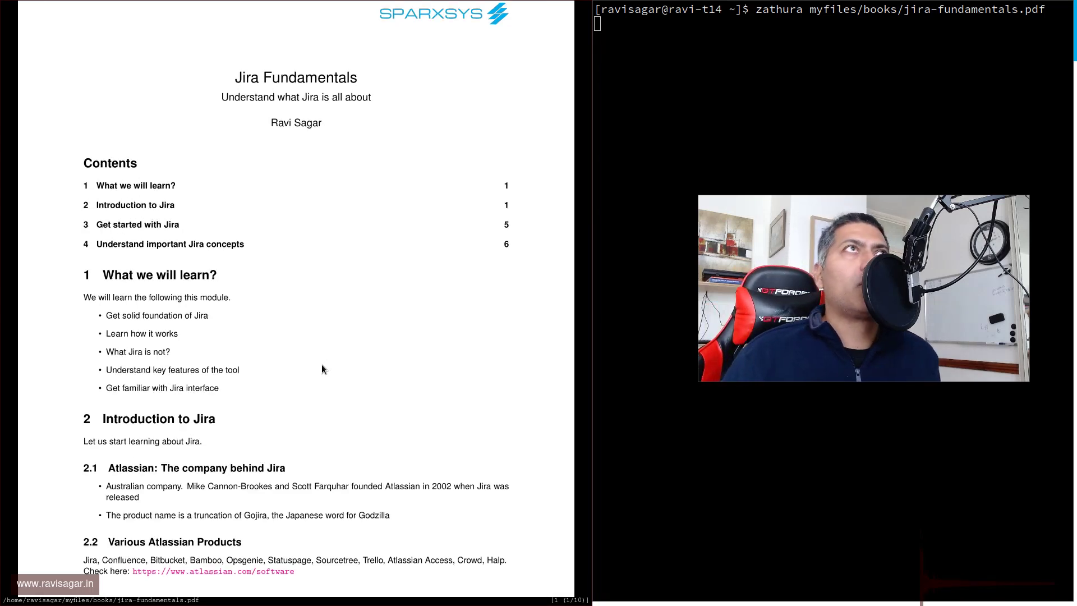
pyautogui.press('+')
pyautogui.press('-')
pyautogui.press('-')
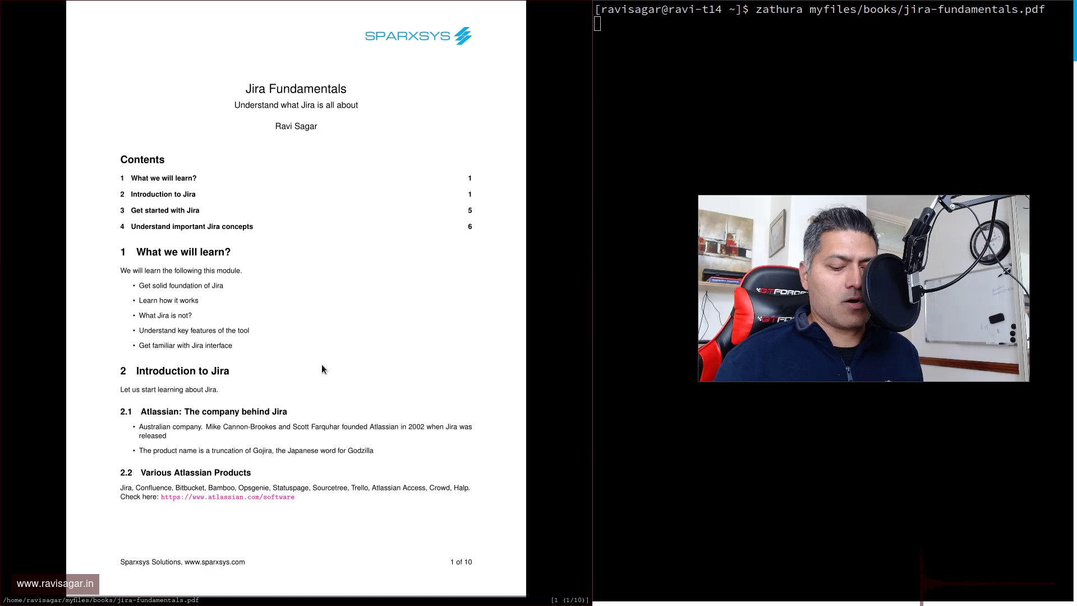
# Search the document for 'learn' and step through several matches
pyautogui.press('/')
pyautogui.write('learn')
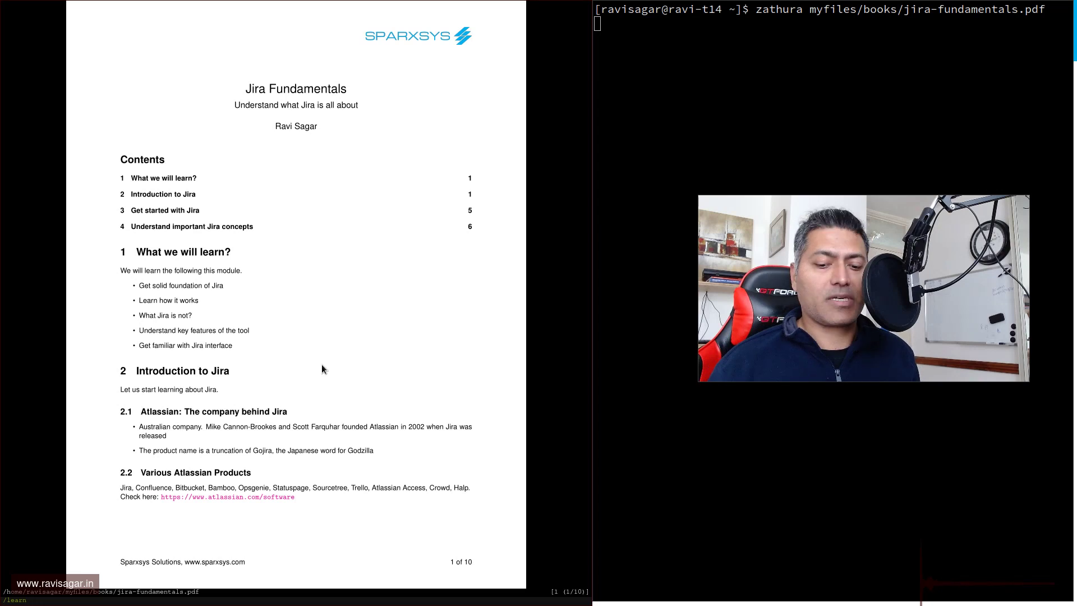
pyautogui.press('Return')
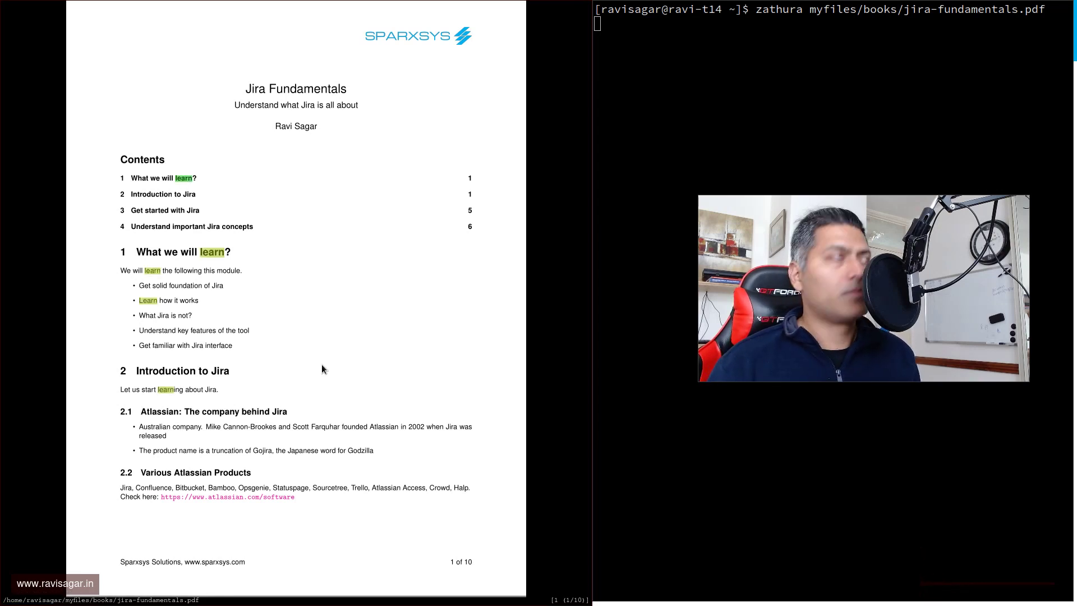
pyautogui.press('n')
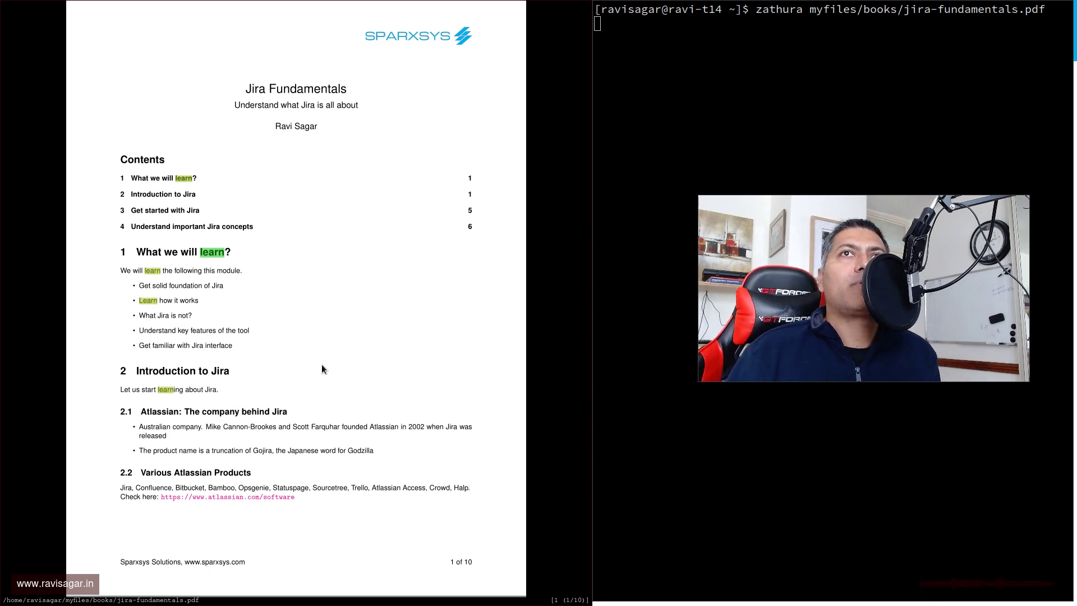
pyautogui.press('n')
pyautogui.press('n')
pyautogui.press('n')
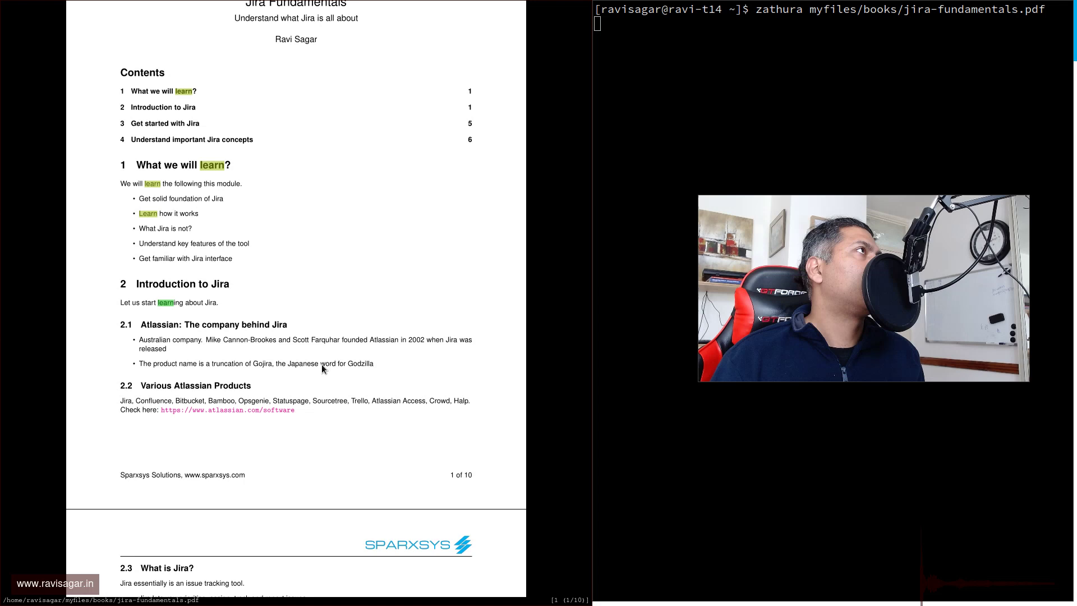
pyautogui.press('n')
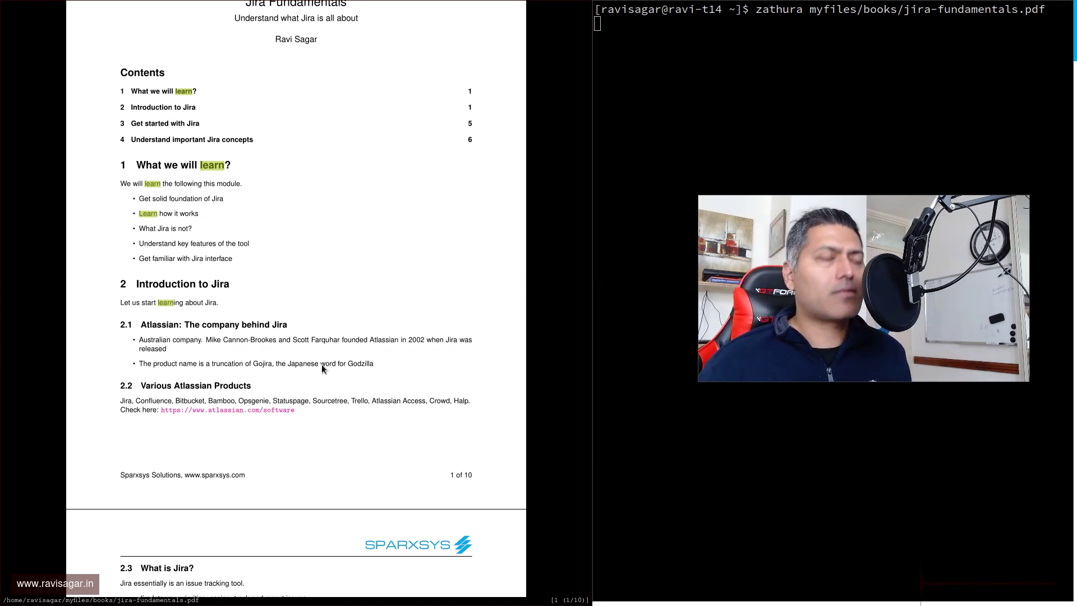
# Reopen the Jira book zoomed in, select 'Understand key features of the tool', and start a new terminal
pyautogui.press('q')
pyautogui.press('Up')
pyautogui.press('Return')
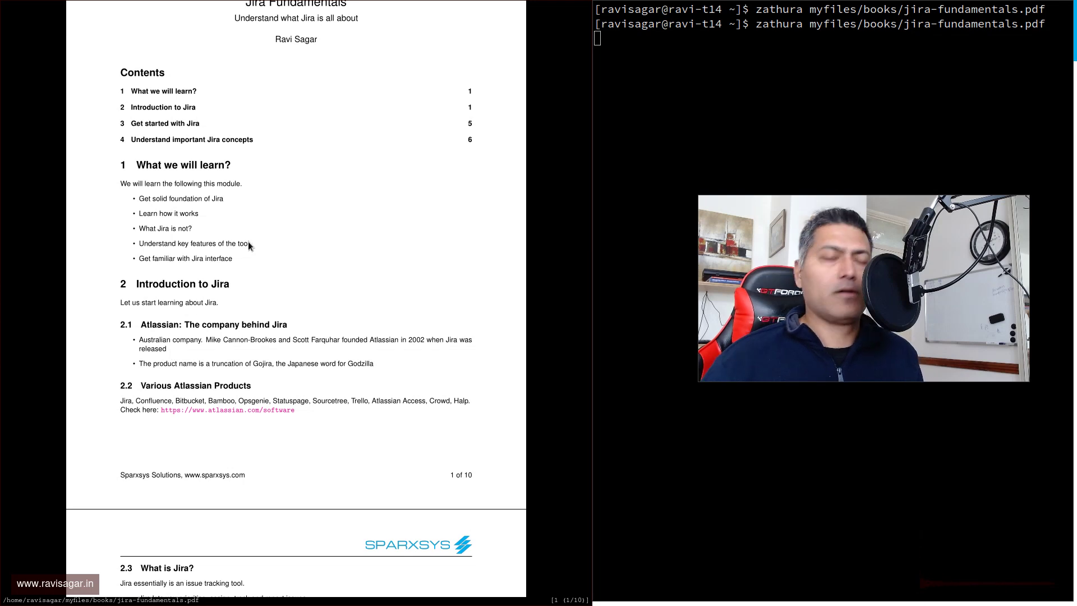
pyautogui.press('+')
pyautogui.press('+')
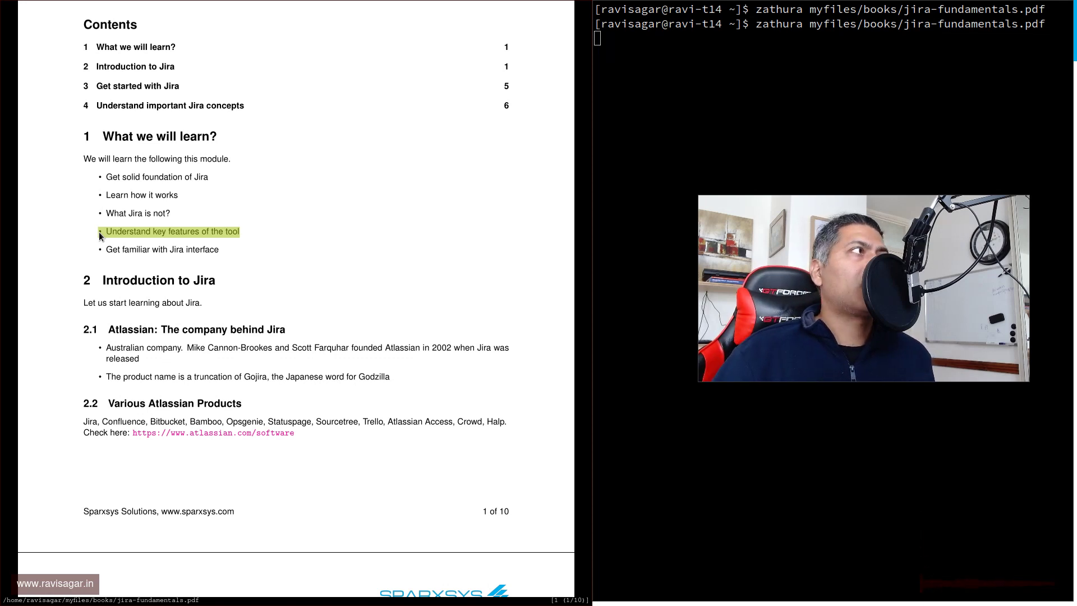
pyautogui.moveTo(99, 237); pyautogui.dragTo(99, 237)
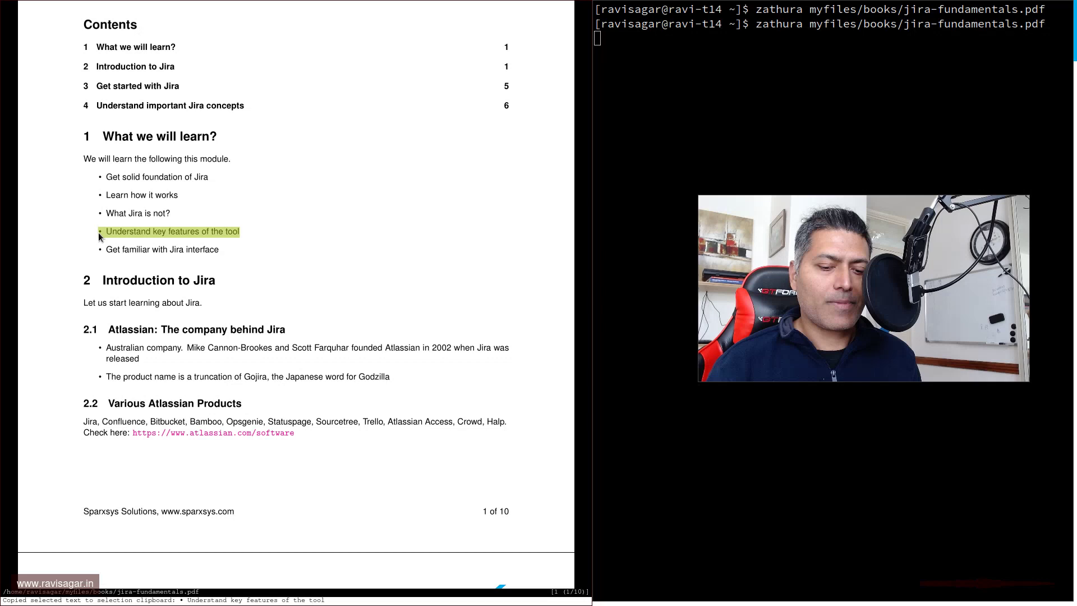
pyautogui.press('super+Return')
# Paste the copied bullet into the new terminal, then close that terminal and Zathura
pyautogui.middleClick(99, 232)
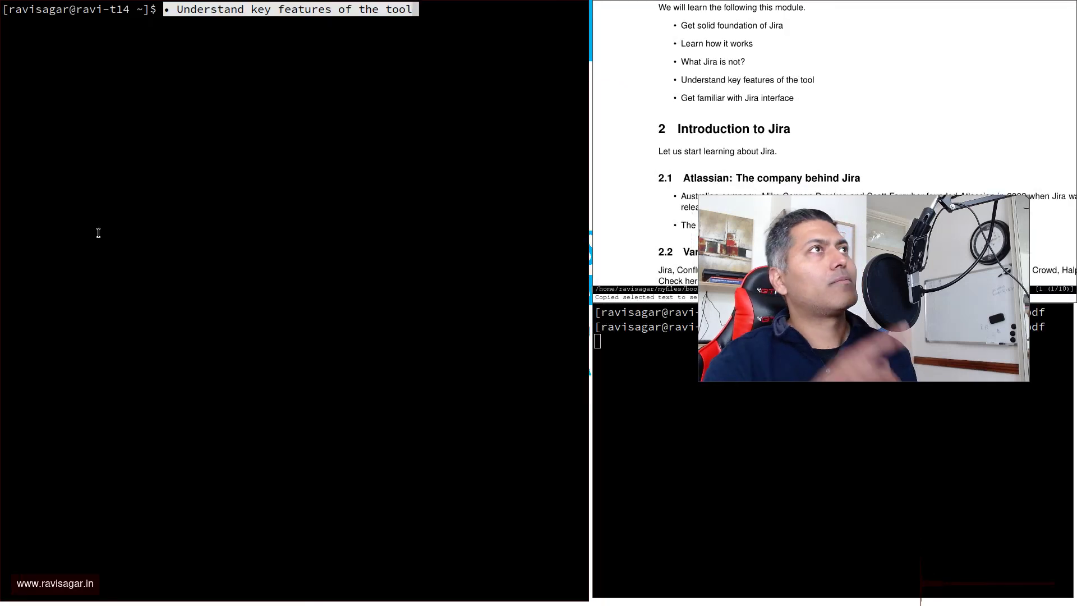
pyautogui.press('super+shift+q')
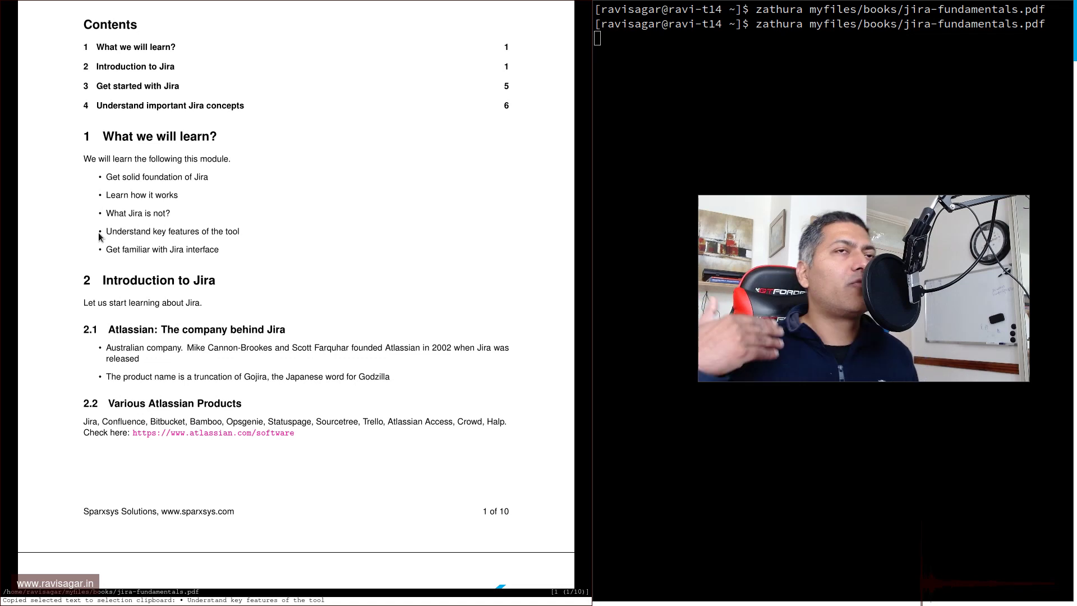
pyautogui.press('q')
pyautogui.hotkey('ctrl', 'l')
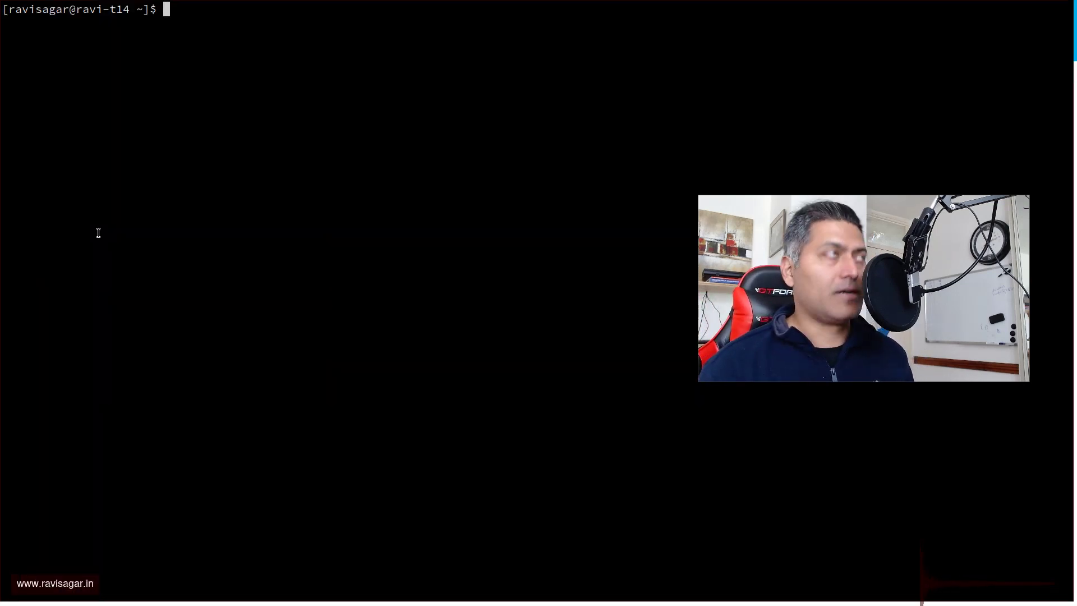
pyautogui.write('less .')
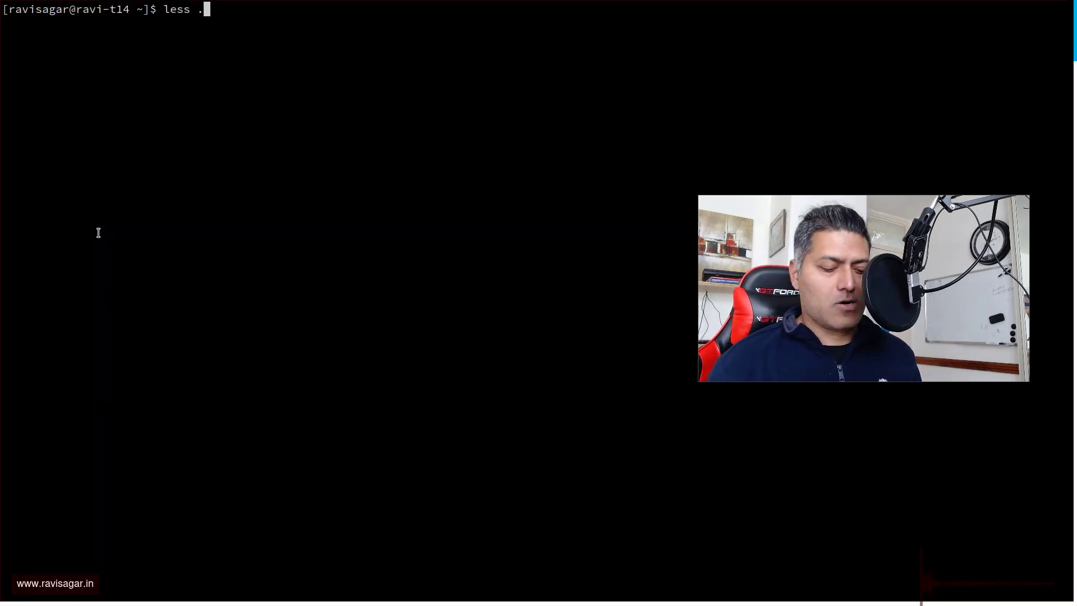
pyautogui.write('config')
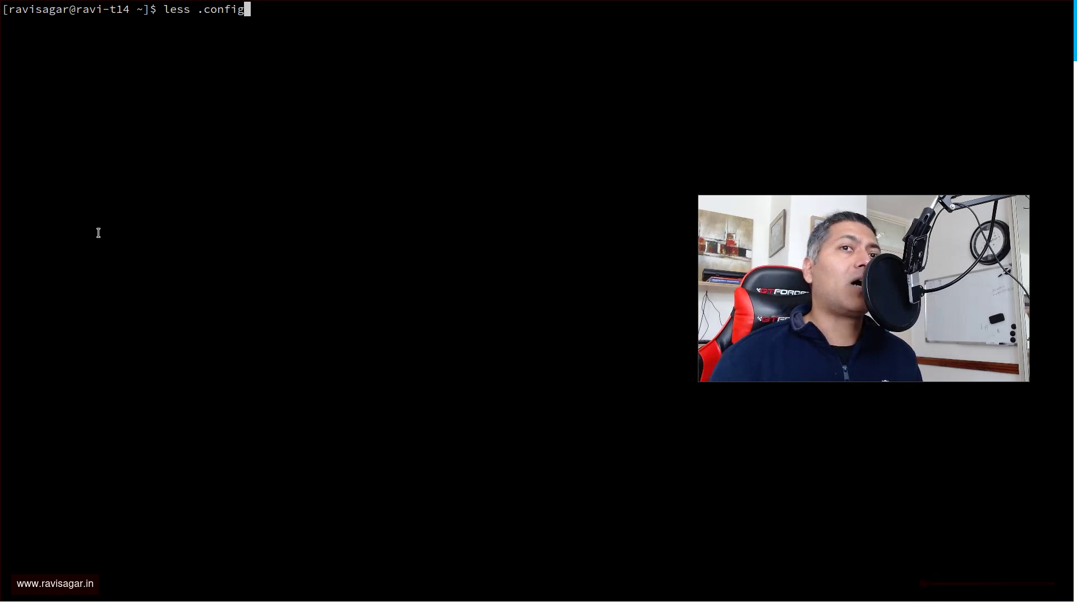
pyautogui.write('/zathura/')
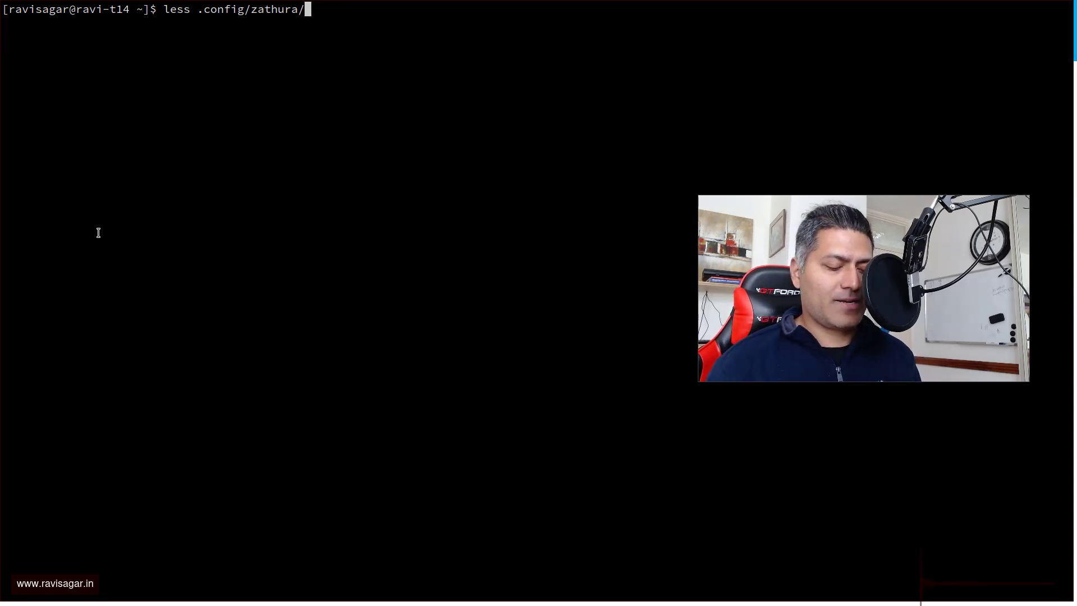
pyautogui.write('zat')
pyautogui.press('Tab')
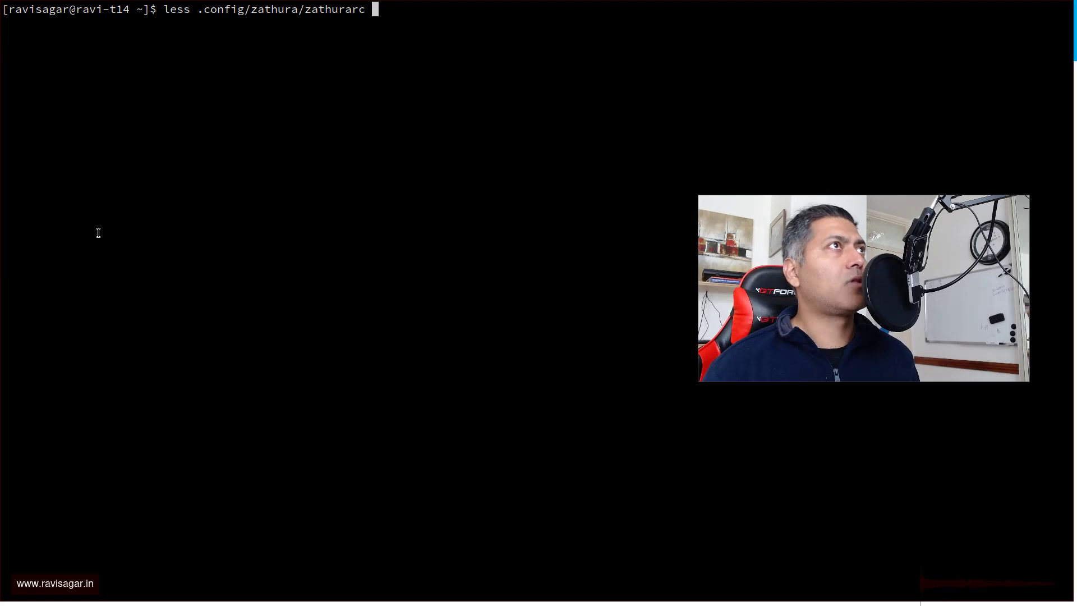
pyautogui.press('Return')
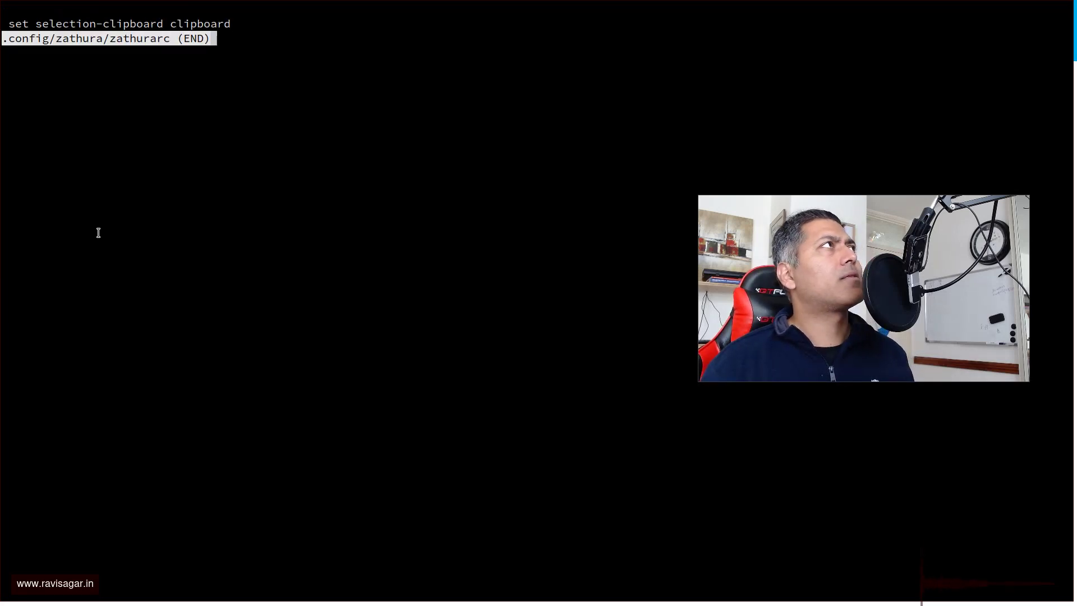
pyautogui.tripleClick(109, 23)
pyautogui.click(109, 22)
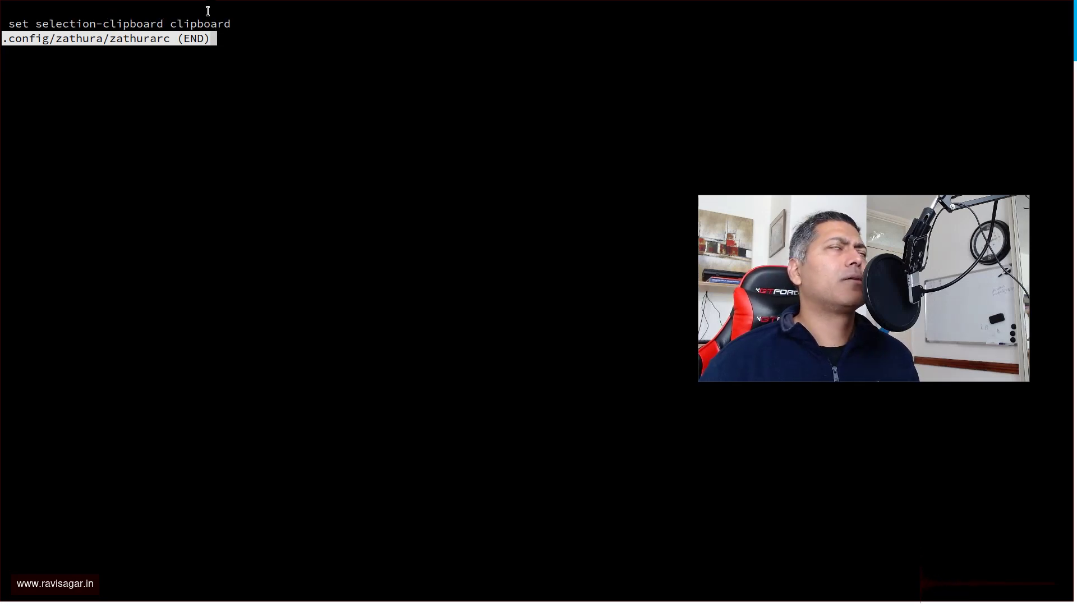
pyautogui.press('Down')
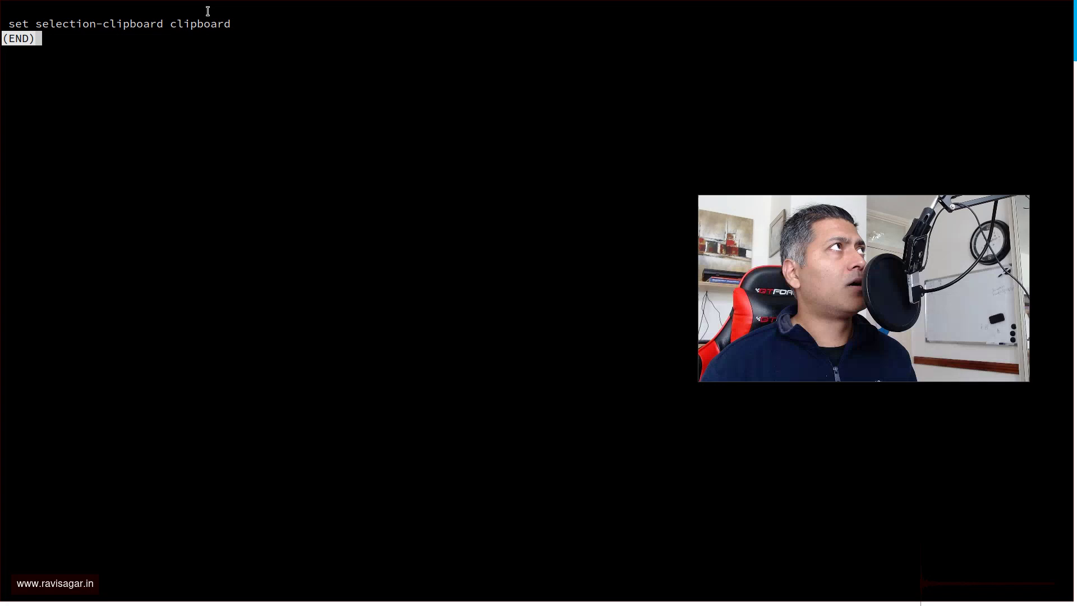
pyautogui.press('q')
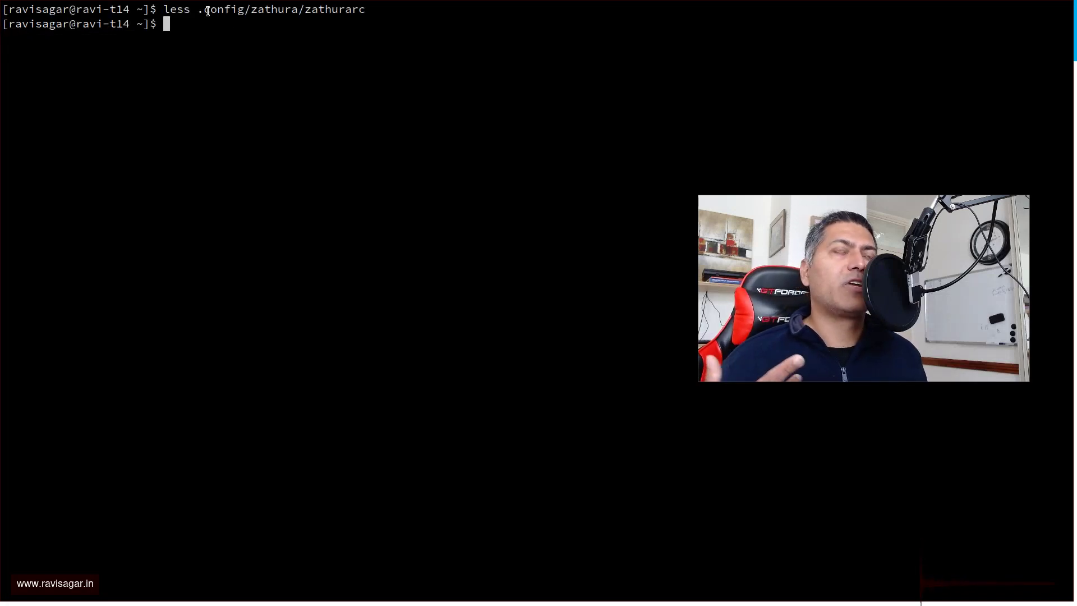
pyautogui.write('man zat')
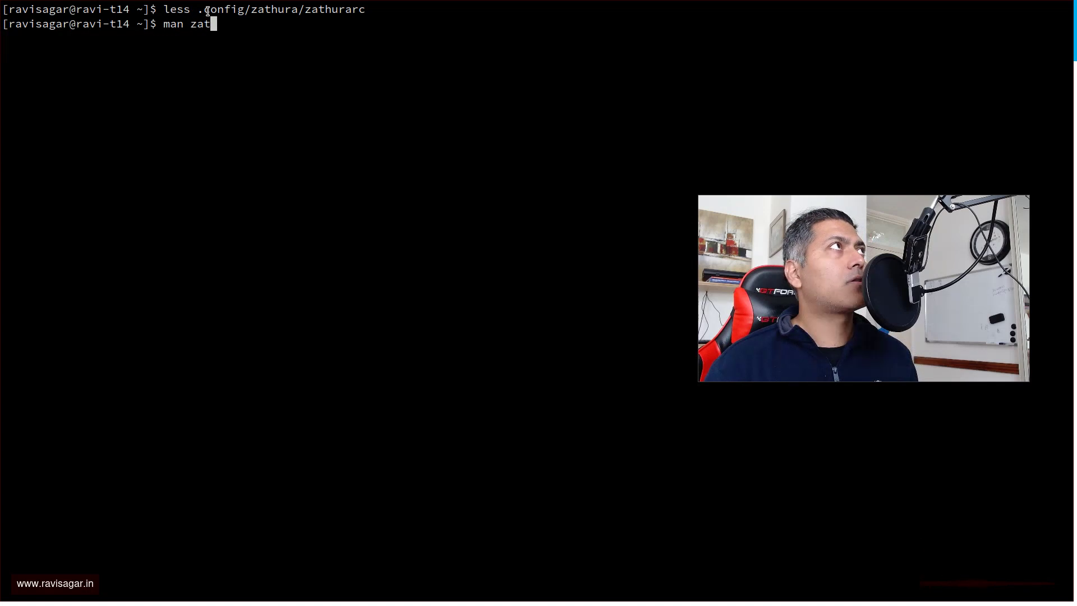
pyautogui.write('hura')
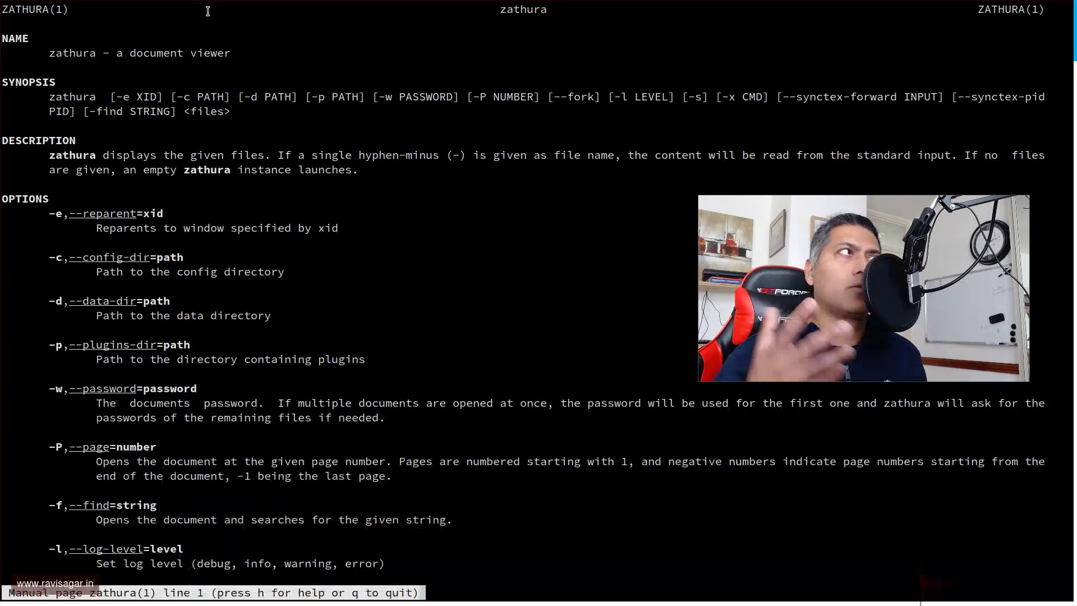
pyautogui.scroll(-15, 207, 11)
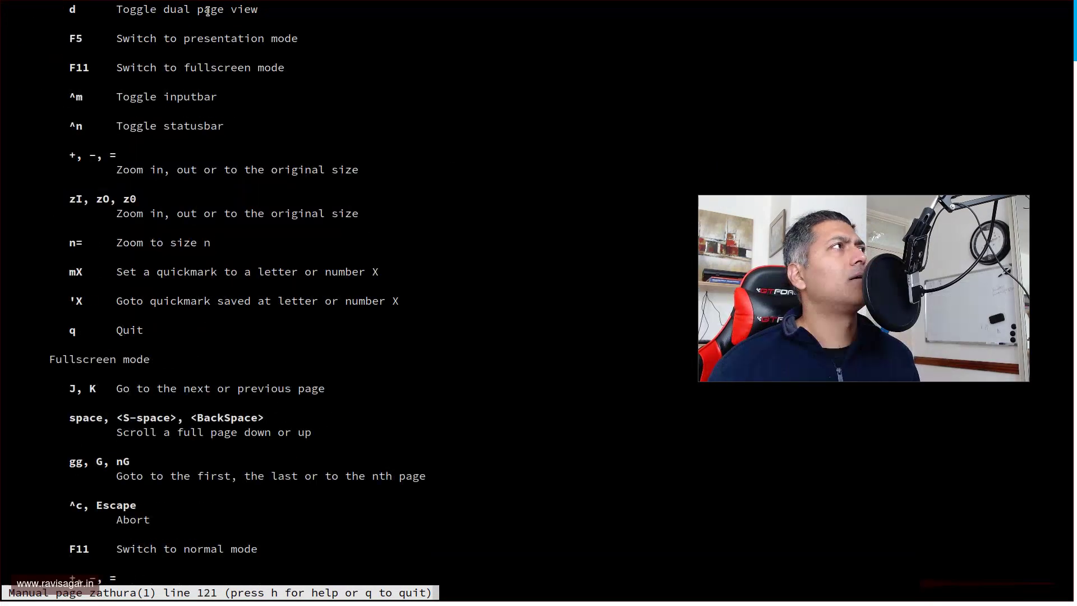
pyautogui.scroll(-10, 206, 11)
pyautogui.scroll(5, 207, 11)
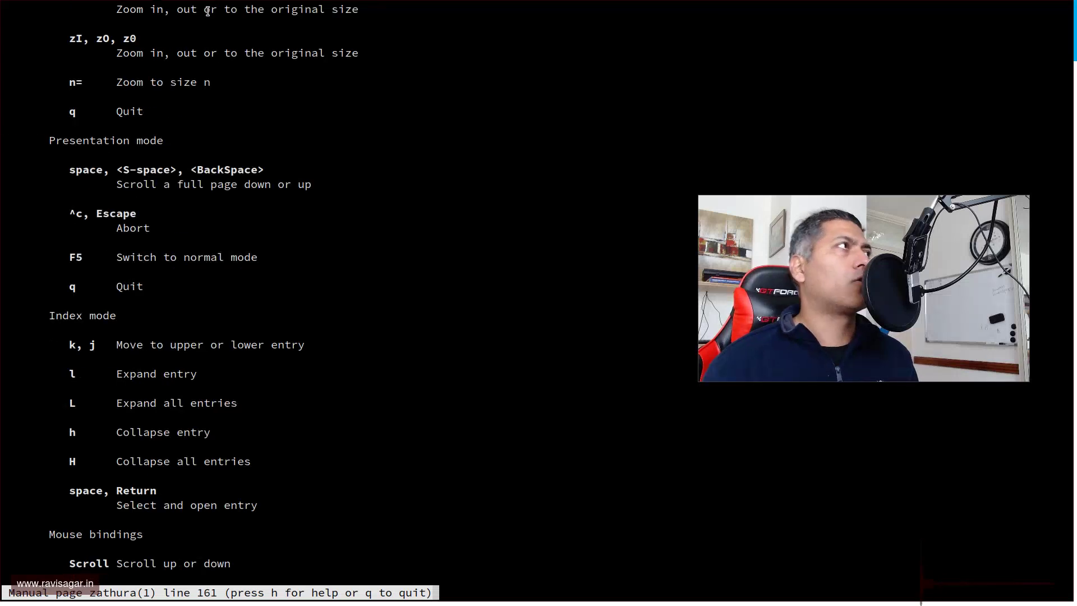
pyautogui.scroll(5, 207, 11)
pyautogui.scroll(5, 207, 10)
pyautogui.scroll(5, 207, 11)
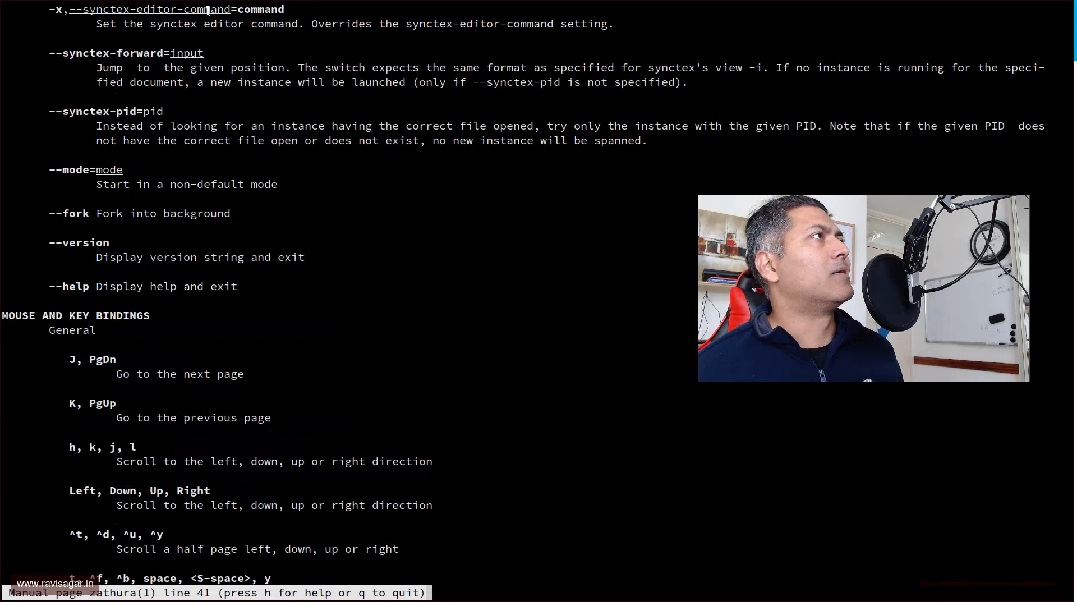
pyautogui.scroll(-1, 207, 11)
pyautogui.scroll(-1, 207, 11)
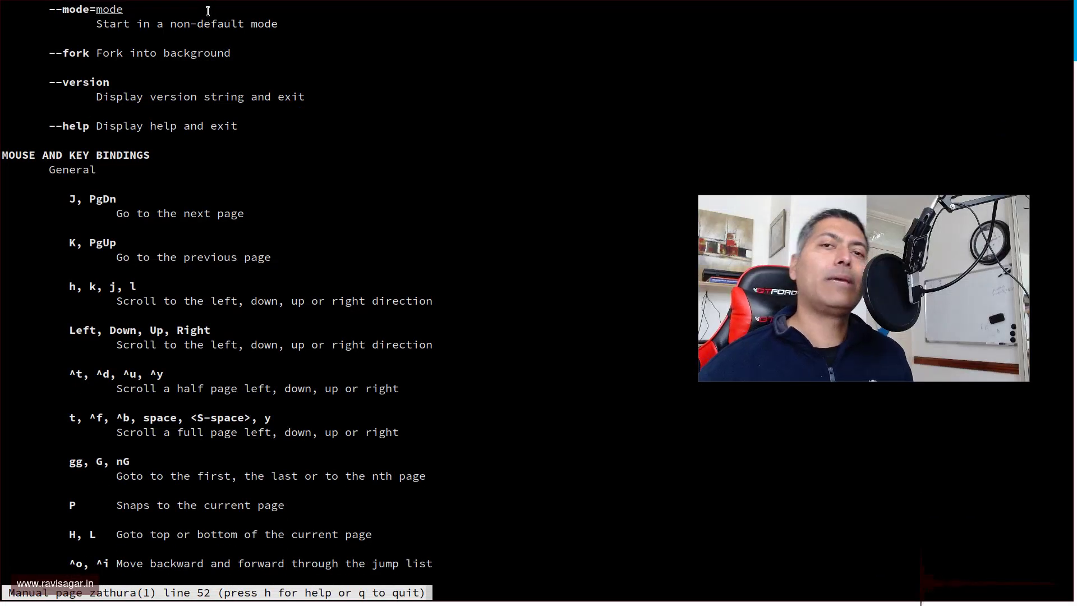
pyautogui.scroll(-1, 207, 10)
pyautogui.scroll(-2, 207, 10)
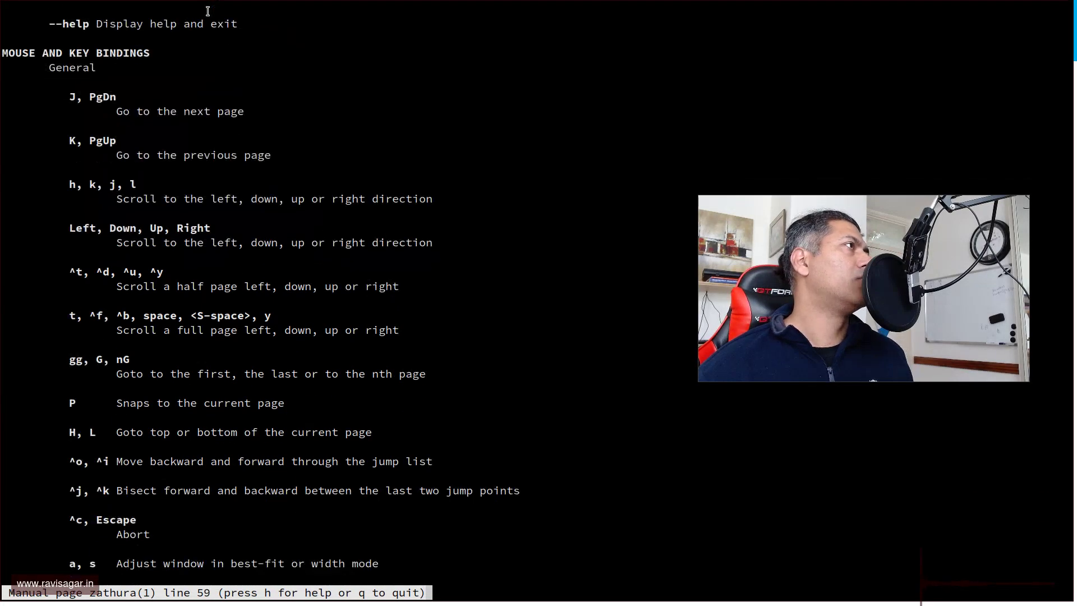
pyautogui.scroll(-1, 207, 11)
pyautogui.scroll(-1, 207, 11)
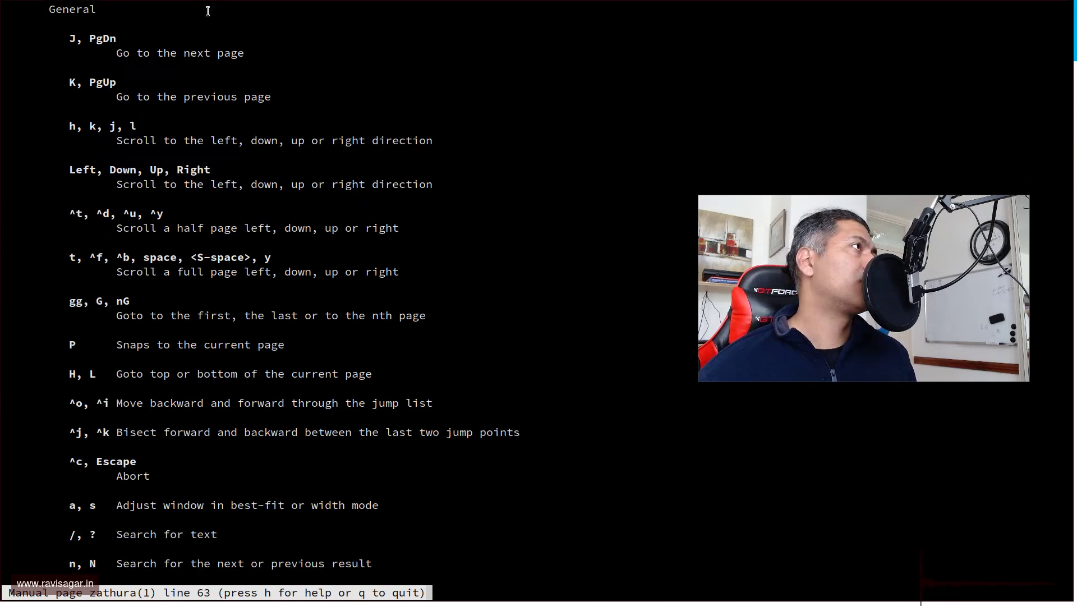
pyautogui.scroll(-1, 207, 11)
pyautogui.scroll(-1, 207, 11)
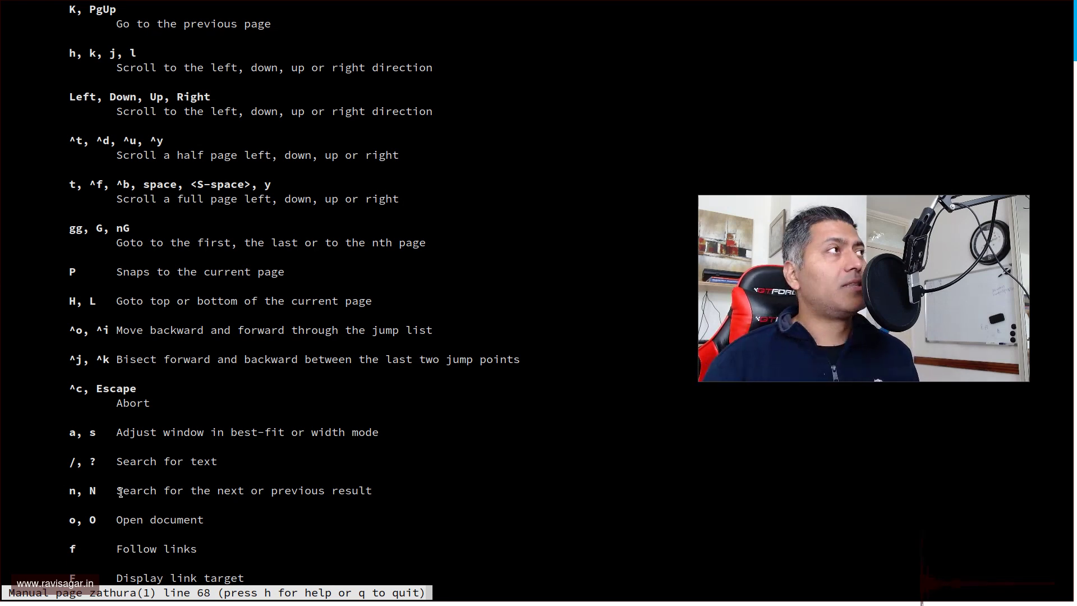
pyautogui.write('q')
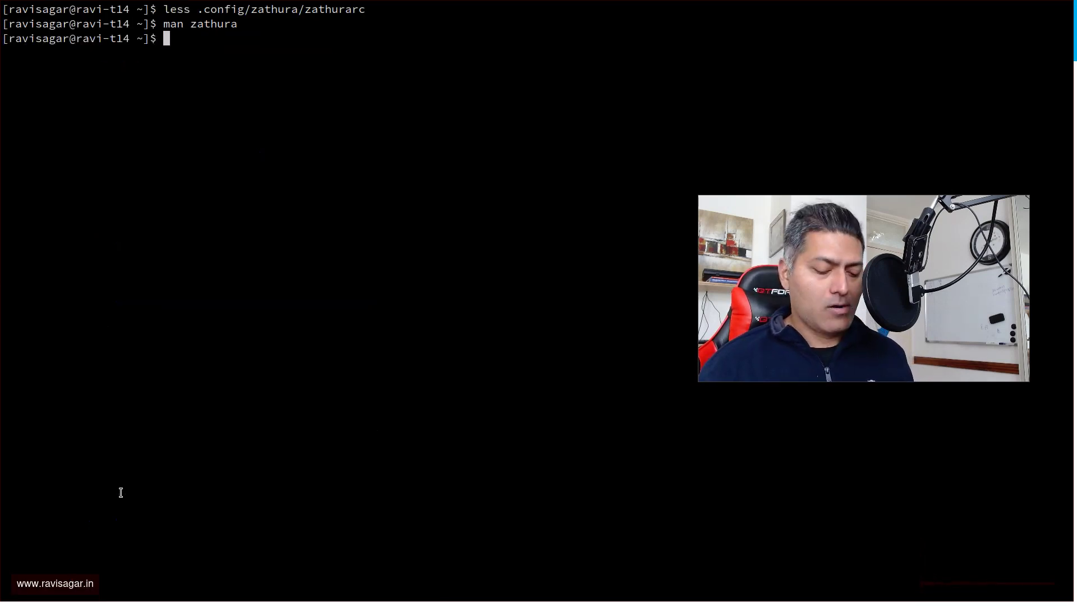
pyautogui.write('man zat')
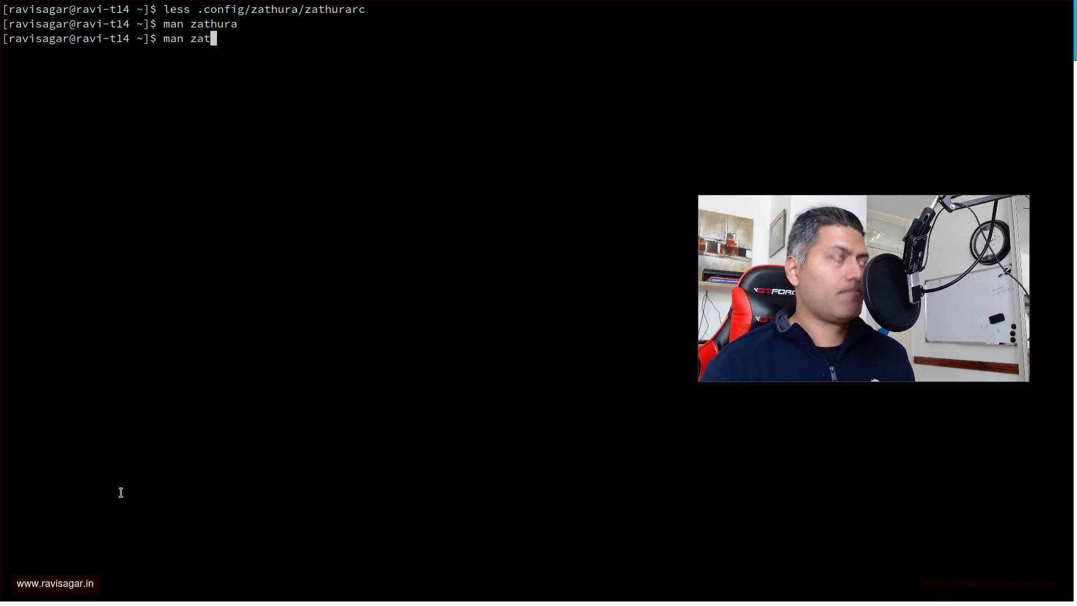
pyautogui.write('hurar')
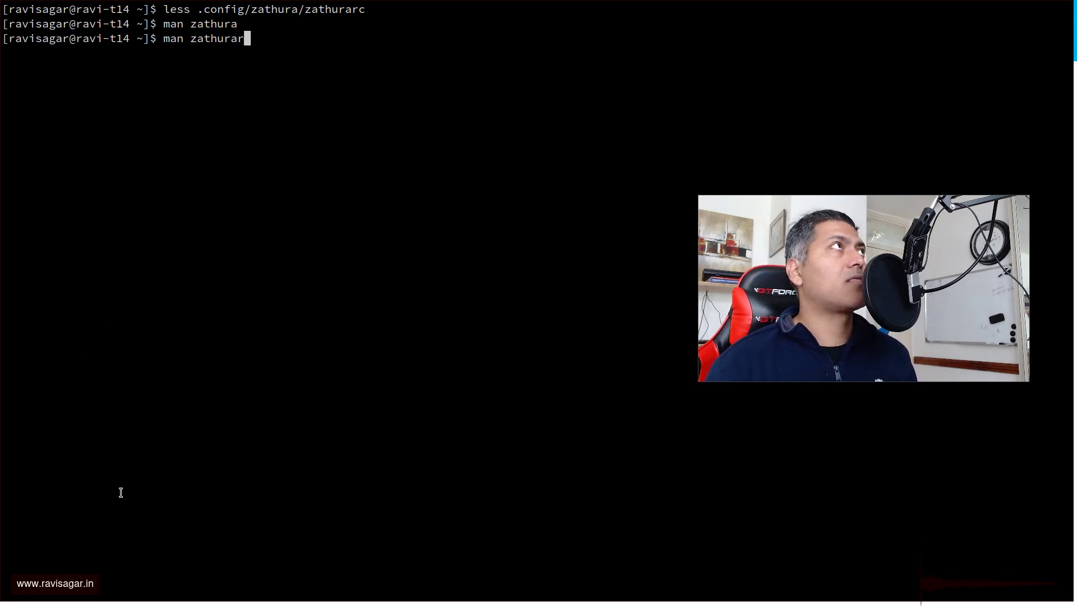
pyautogui.write('c')
pyautogui.press('Return')
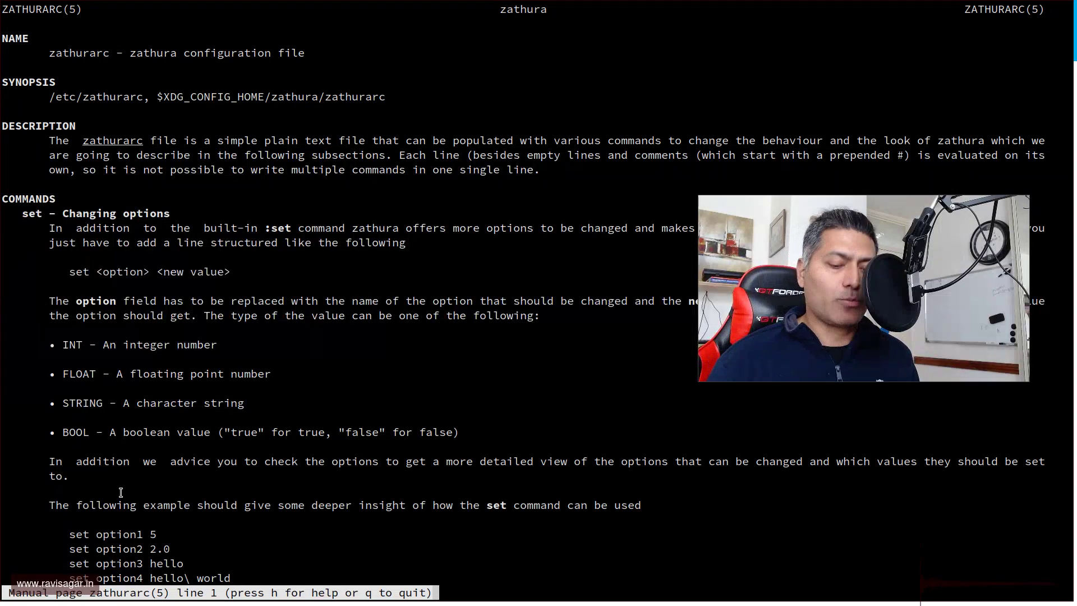
pyautogui.write('/clipbo')
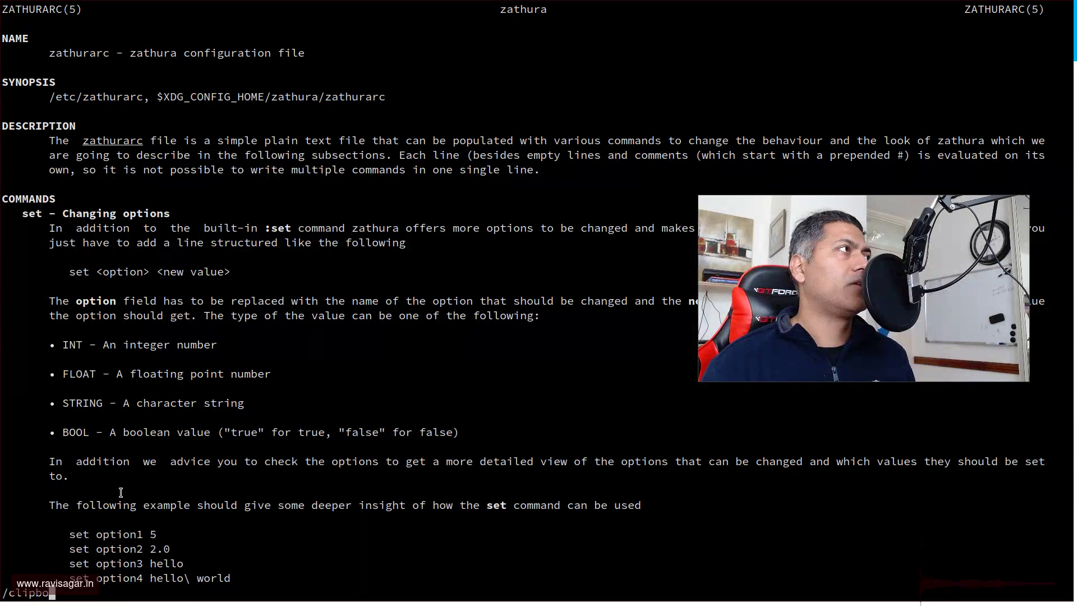
pyautogui.write('ard')
pyautogui.press('Return')
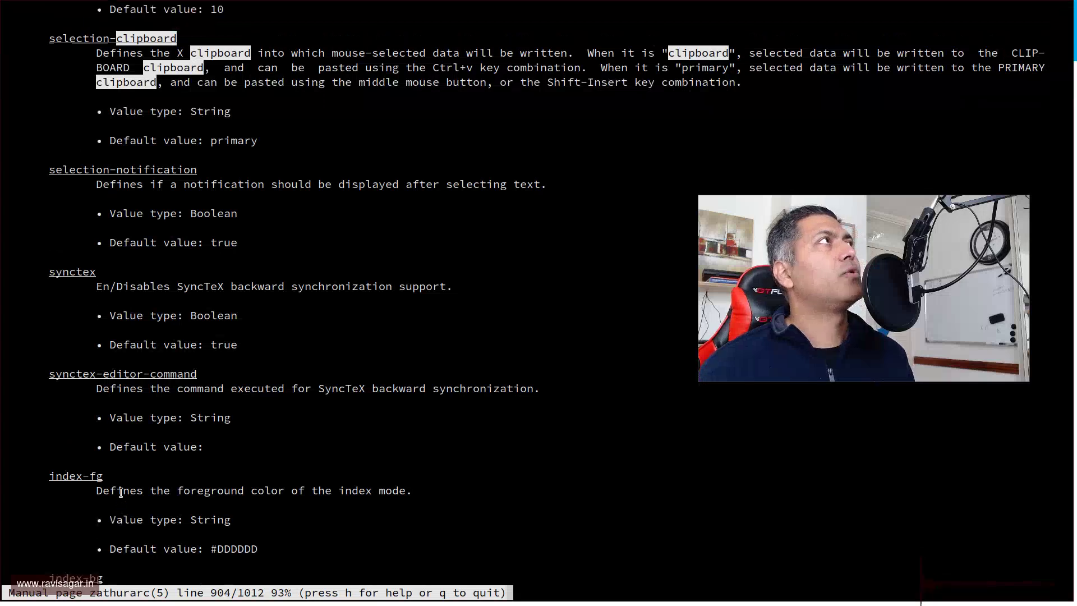
pyautogui.scroll(2, 120, 492)
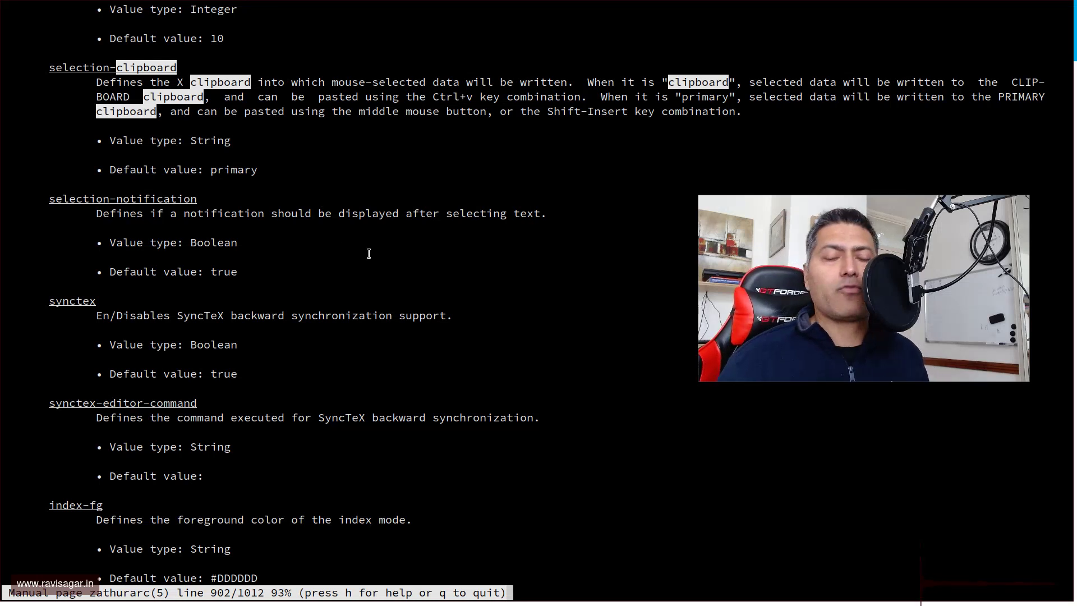
pyautogui.scroll(10, 368, 253)
pyautogui.scroll(20, 368, 253)
pyautogui.scroll(20, 369, 254)
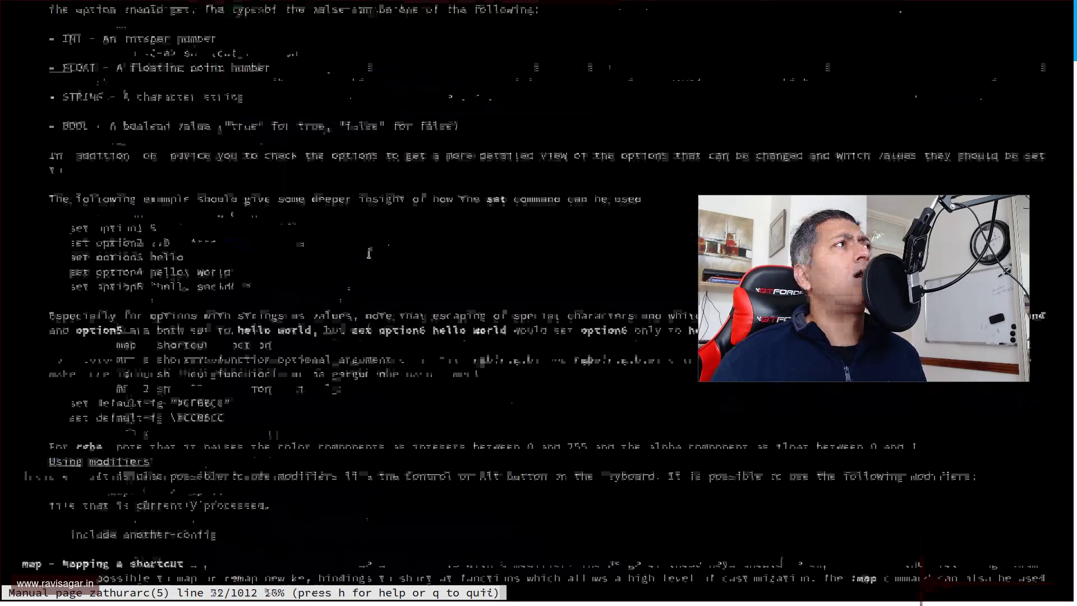
pyautogui.scroll(15, 368, 253)
pyautogui.press('q')
# Rerun zathura myfiles/books/jira-fundamentals.pdf from shell history
pyautogui.press('Up')
pyautogui.press('Up')
pyautogui.press('Up')
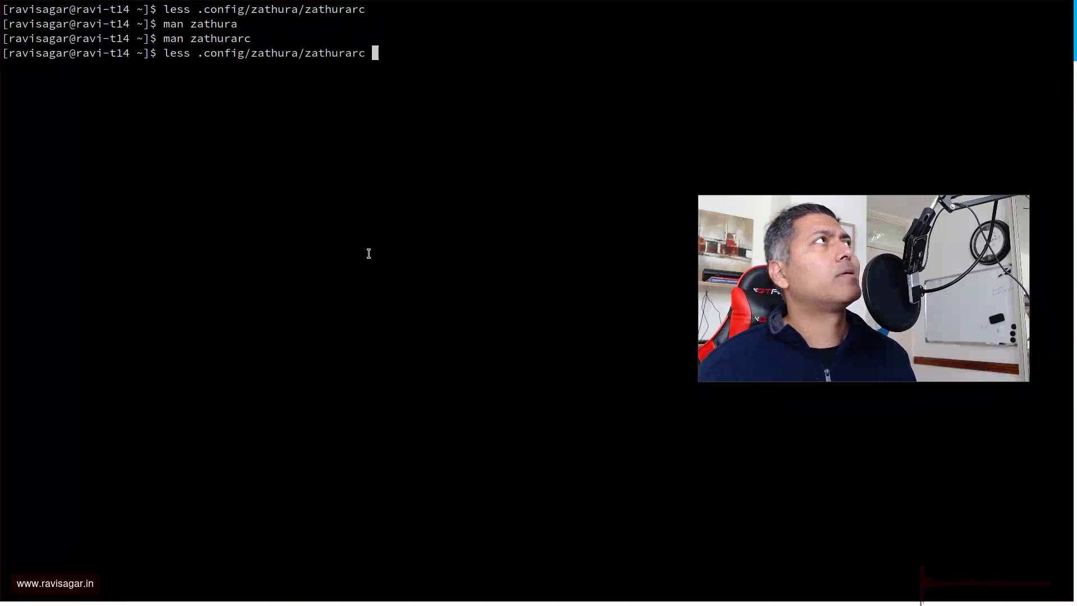
pyautogui.press('Up')
pyautogui.press('Return')
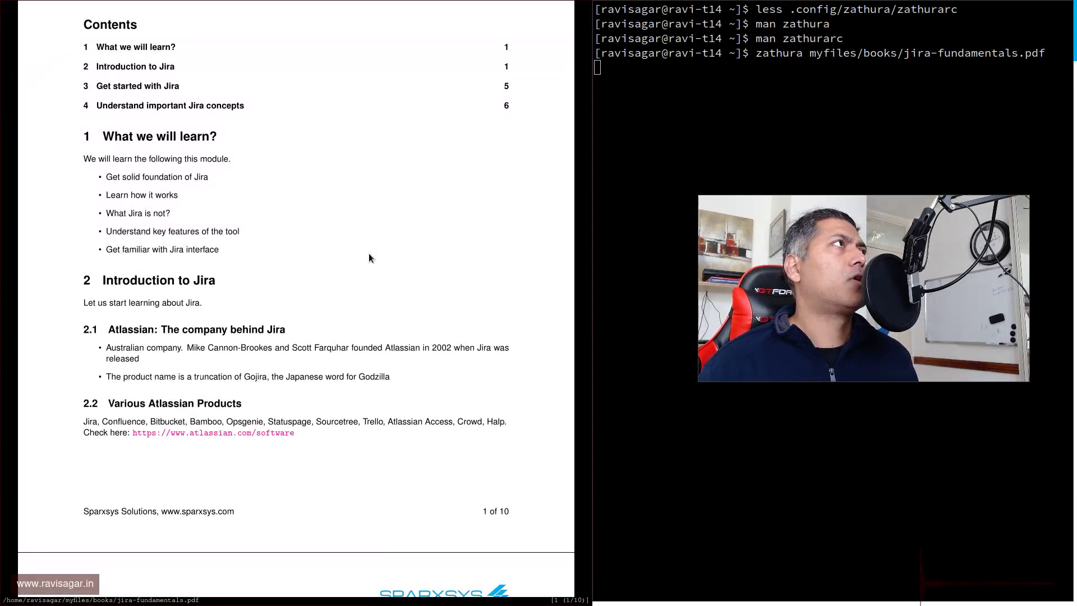